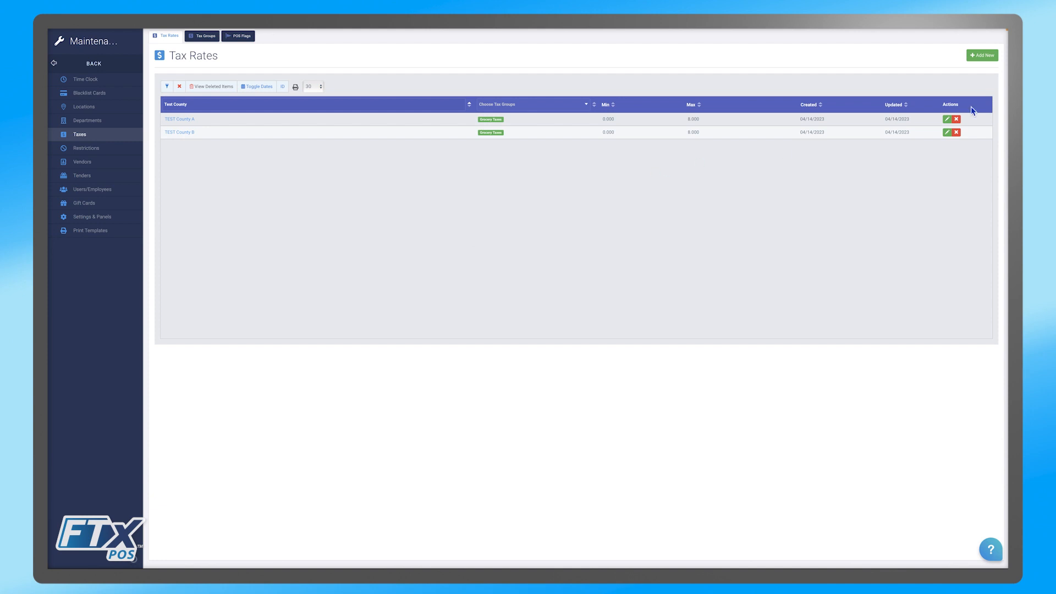
Create a new tax rate named Test County C and enter its account number
{"action": "left_click", "coordinate": [982, 56]}
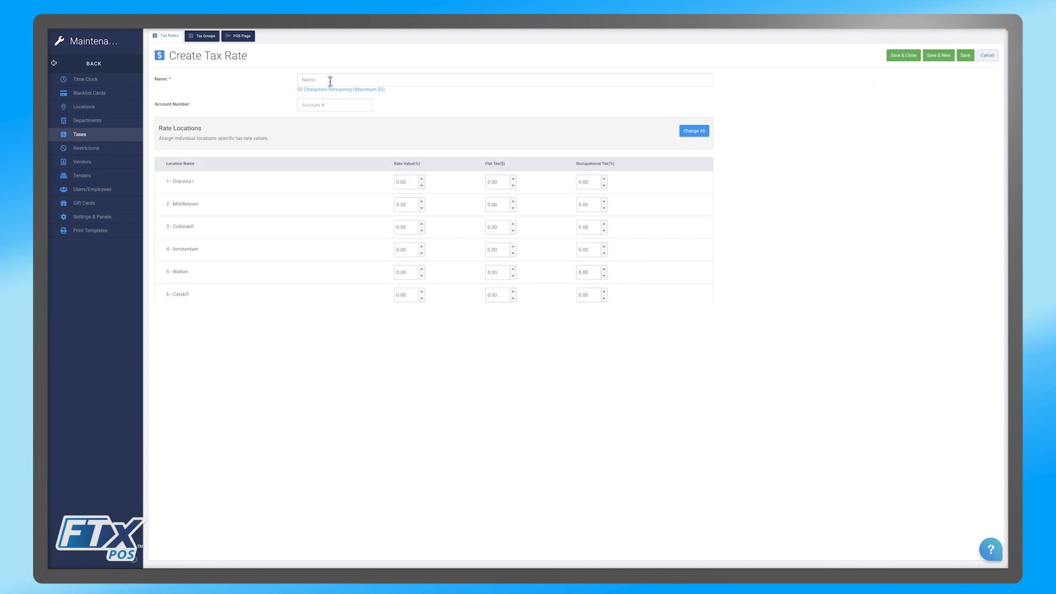
{"action": "left_click", "coordinate": [372, 77]}
{"action": "type", "text": "Test C"}
{"action": "type", "text": "ounty C"}
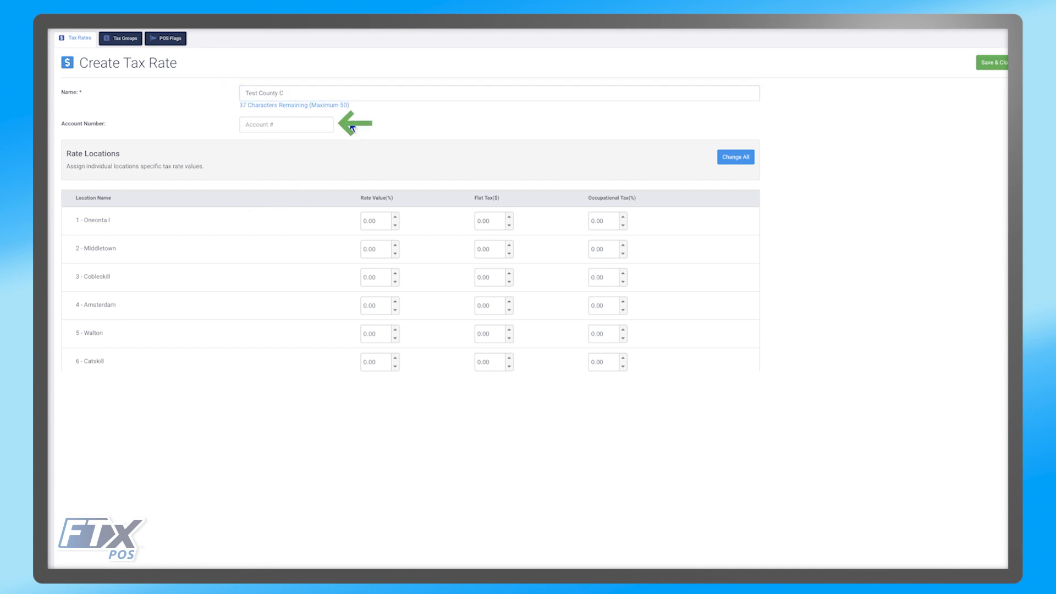
{"action": "left_click", "coordinate": [313, 121]}
{"action": "type", "text": "1234"}
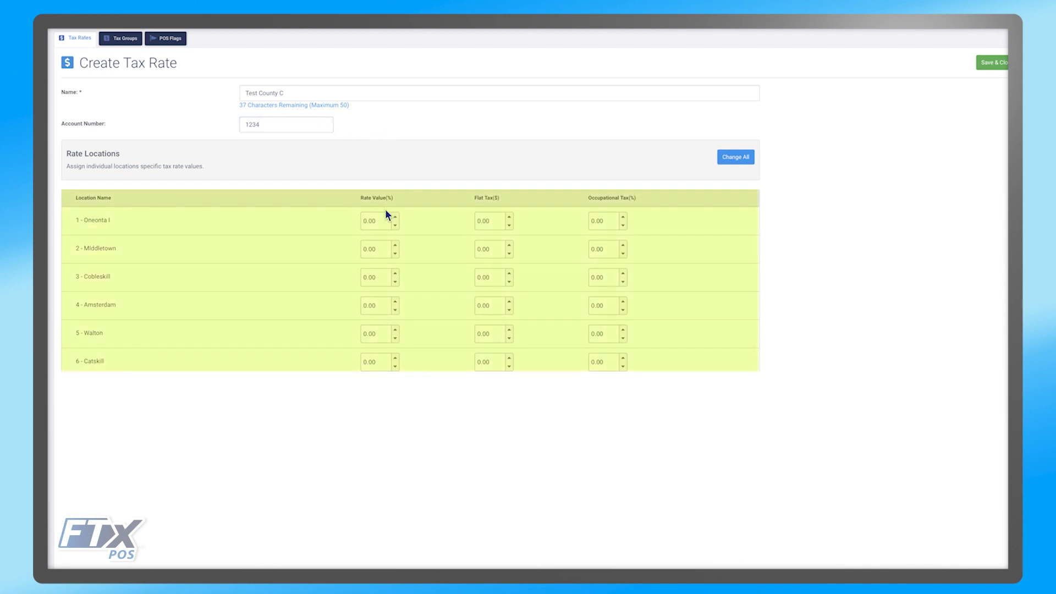
Set the rate value to 8% for the six locations from Oneonta I through Catskill
{"action": "left_click", "coordinate": [370, 220]}
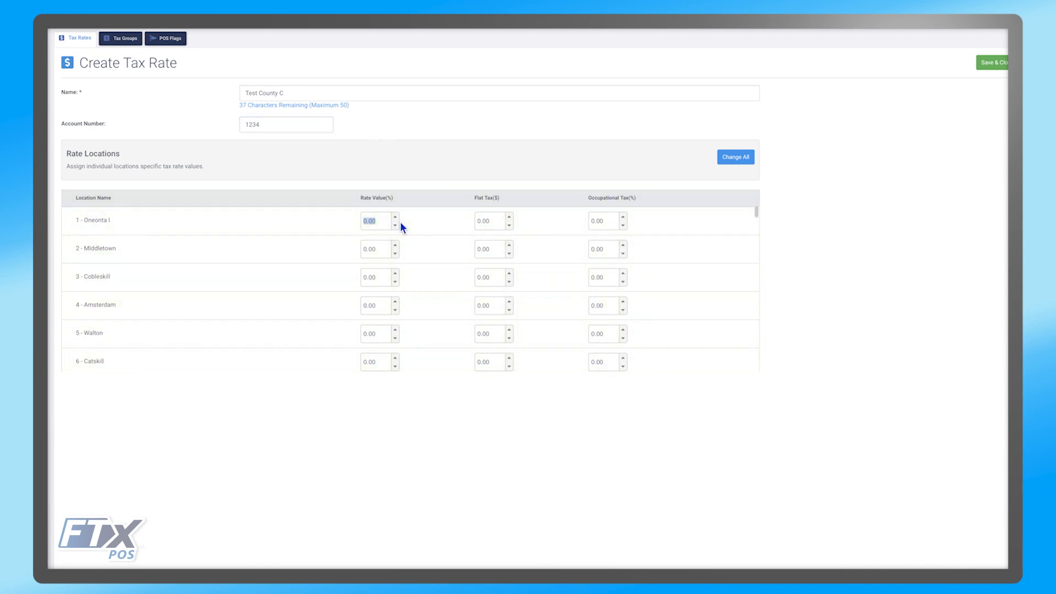
{"action": "left_click", "coordinate": [378, 248]}
{"action": "type", "text": "8"}
{"action": "left_click", "coordinate": [384, 280]}
{"action": "type", "text": "8"}
{"action": "left_click", "coordinate": [382, 303]}
{"action": "left_click", "coordinate": [382, 332]}
{"action": "type", "text": "8"}
{"action": "left_click", "coordinate": [387, 359]}
{"action": "type", "text": "8"}
Set Cobleskill's rate value to 7.5%, then save and close the tax rate
{"action": "left_click", "coordinate": [382, 280]}
{"action": "type", "text": "7.5"}
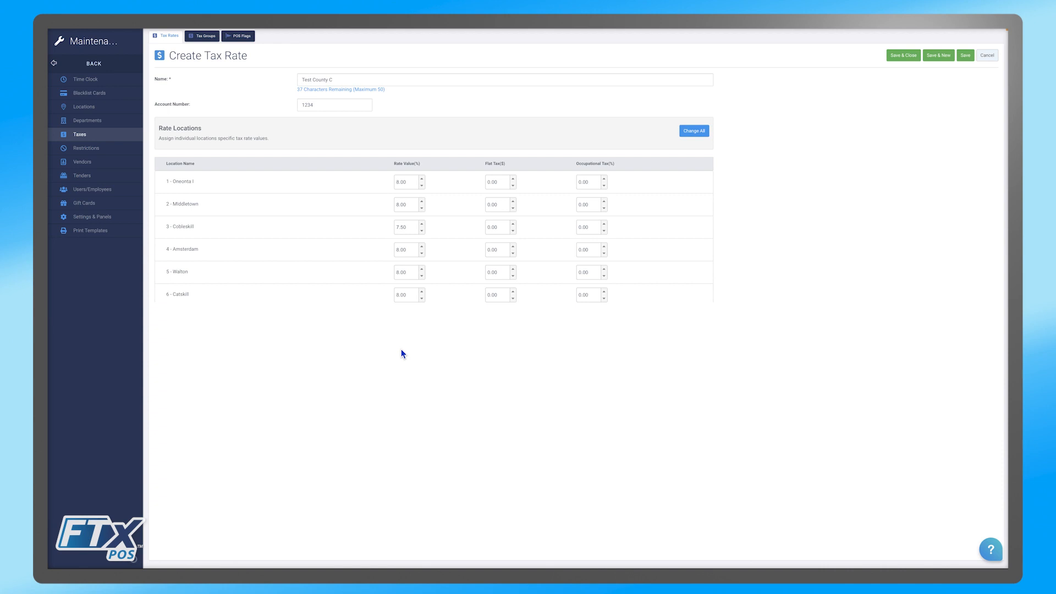
{"action": "left_click", "coordinate": [904, 55]}
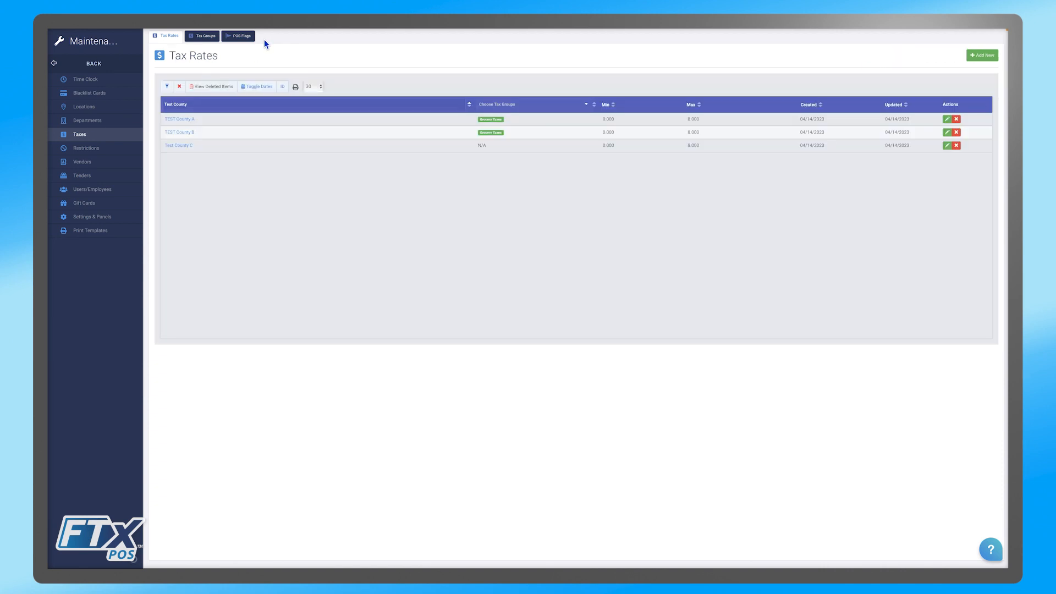
Create a new tax group named Grocery Group B with the description "This is the frozen food department taxes"
{"action": "left_click", "coordinate": [204, 36]}
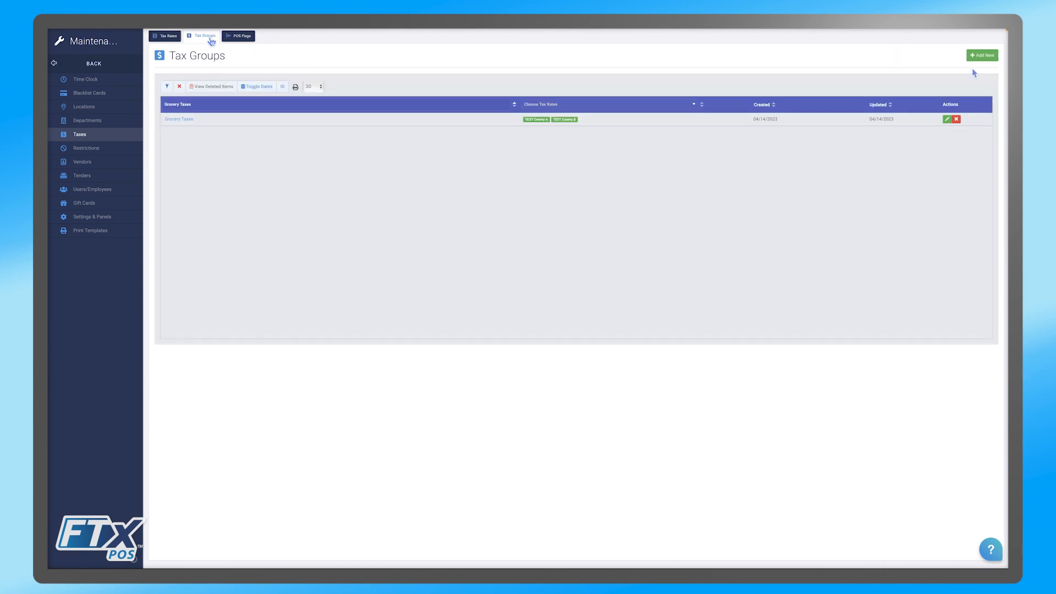
{"action": "left_click", "coordinate": [981, 55]}
{"action": "left_click", "coordinate": [305, 79]}
{"action": "type", "text": "C"}
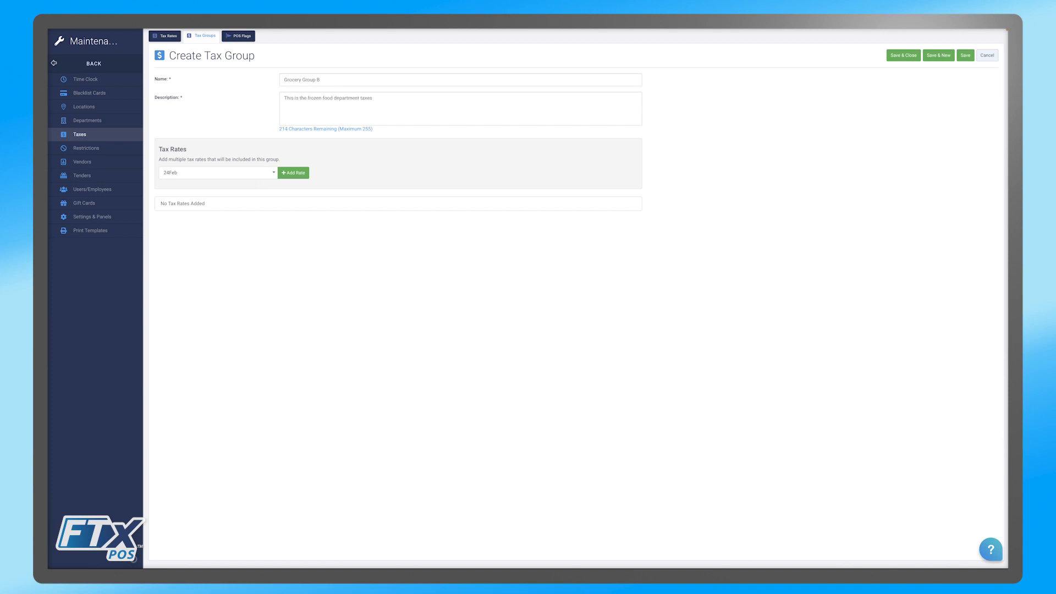
Add the New York State Tax and TEST County A rates to the tax group and save it
{"action": "left_click", "coordinate": [222, 173]}
{"action": "type", "text": "c"}
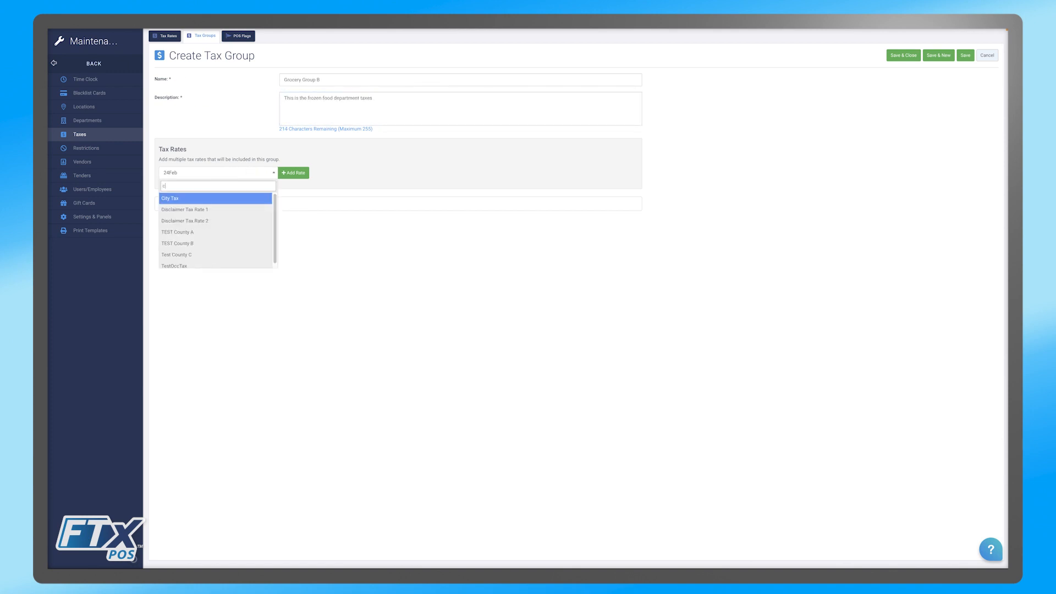
{"action": "key", "text": "BackSpace"}
{"action": "type", "text": "groc"}
{"action": "key", "text": "BackSpace"}
{"action": "key", "text": "BackSpace"}
{"action": "key", "text": "BackSpace"}
{"action": "key", "text": "BackSpace"}
{"action": "type", "text": "t"}
{"action": "left_click", "coordinate": [227, 251]}
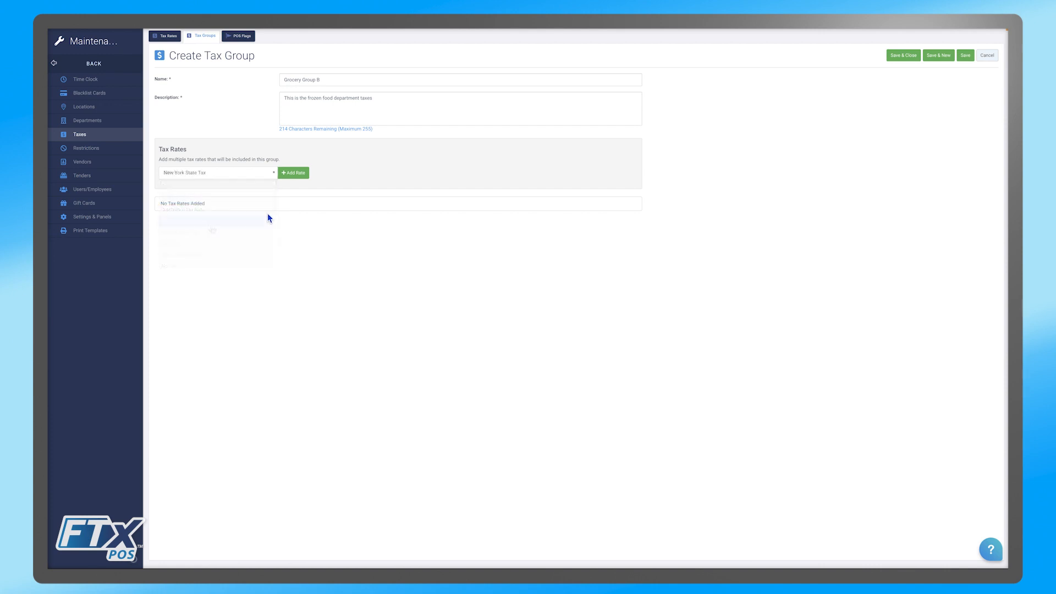
{"action": "left_click", "coordinate": [290, 175]}
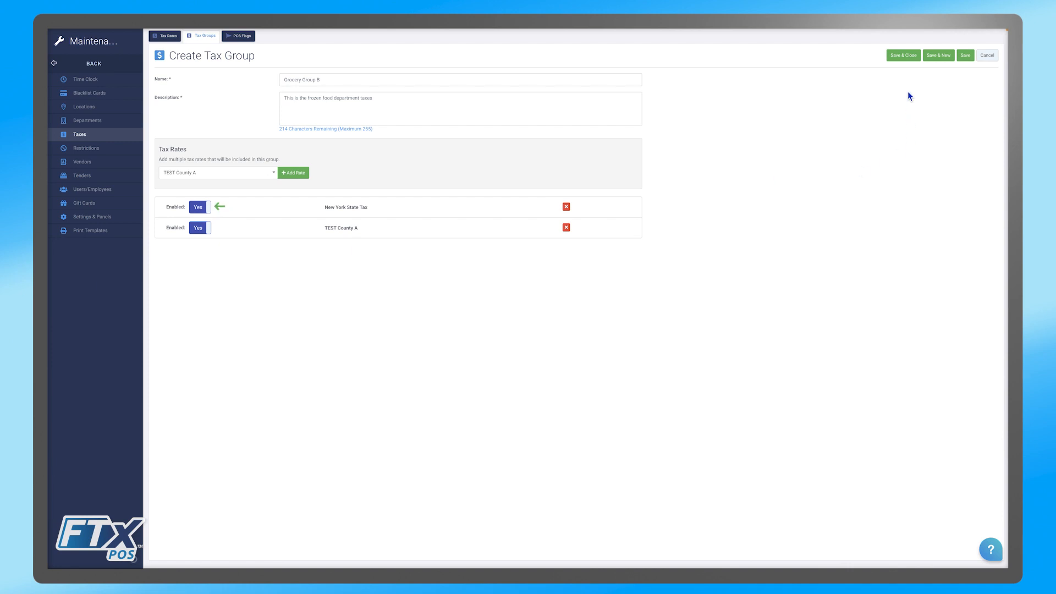
{"action": "left_click", "coordinate": [895, 54]}
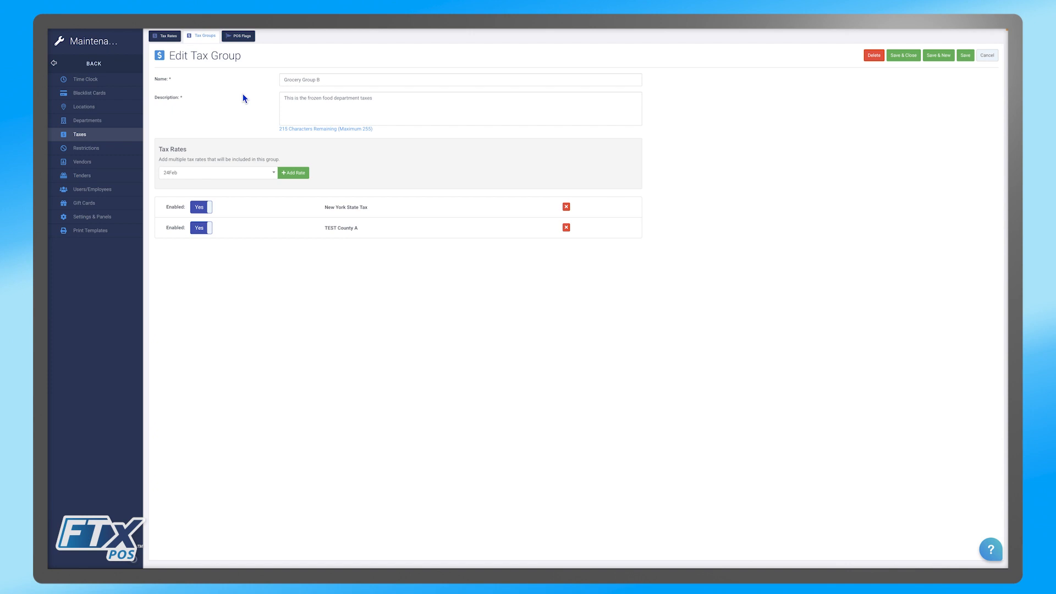
Create a new POS flag named All Frozen Foods and assign it the tax group Grocery Group B
{"action": "left_click", "coordinate": [241, 39]}
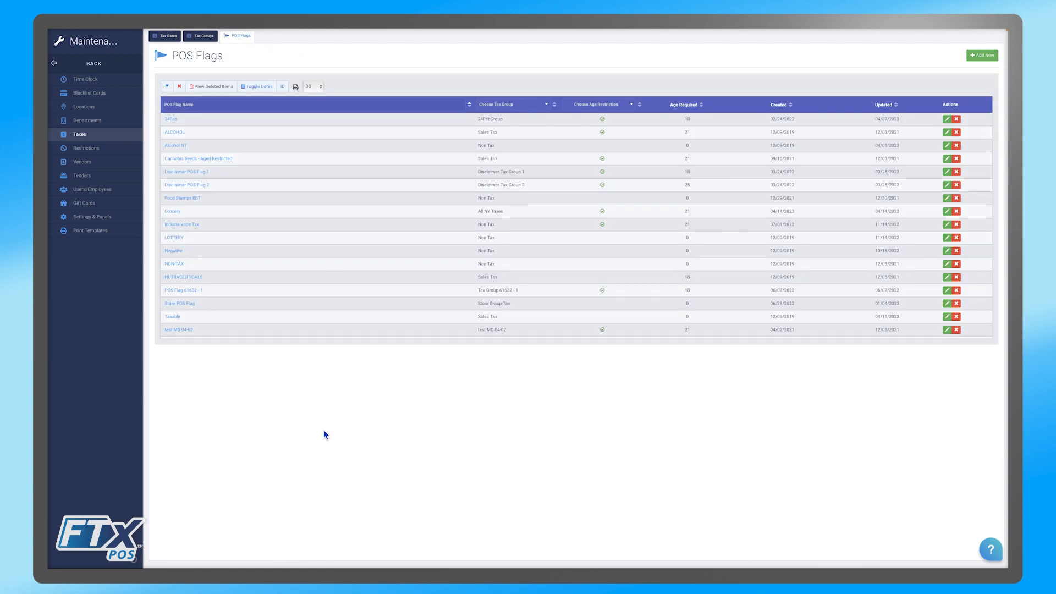
{"action": "left_click", "coordinate": [982, 55]}
{"action": "left_click", "coordinate": [271, 80]}
{"action": "type", "text": "All Frozen Foods"}
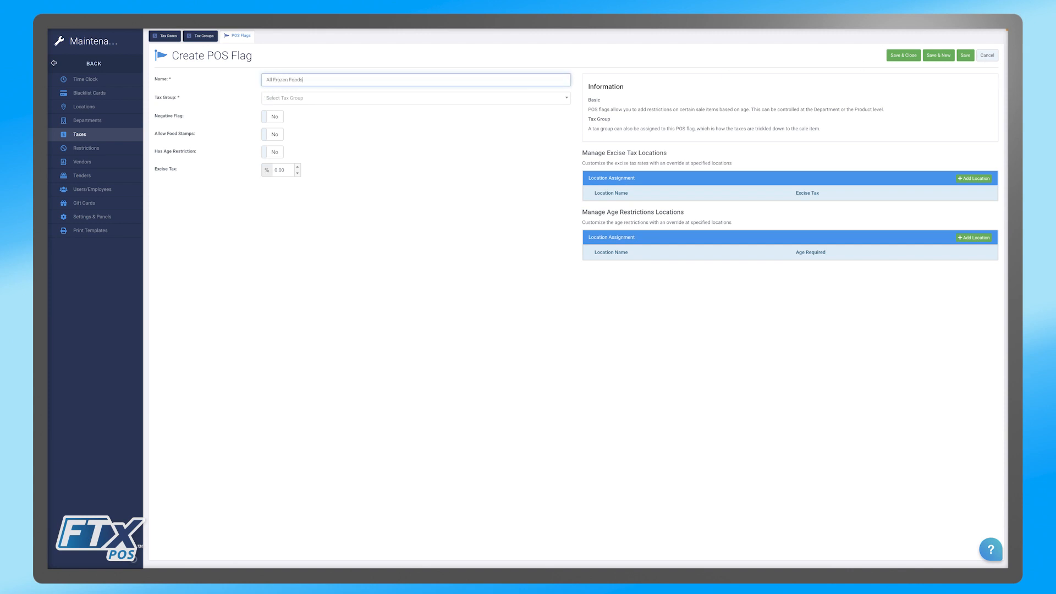
{"action": "left_click", "coordinate": [306, 102]}
{"action": "type", "text": "grocer"}
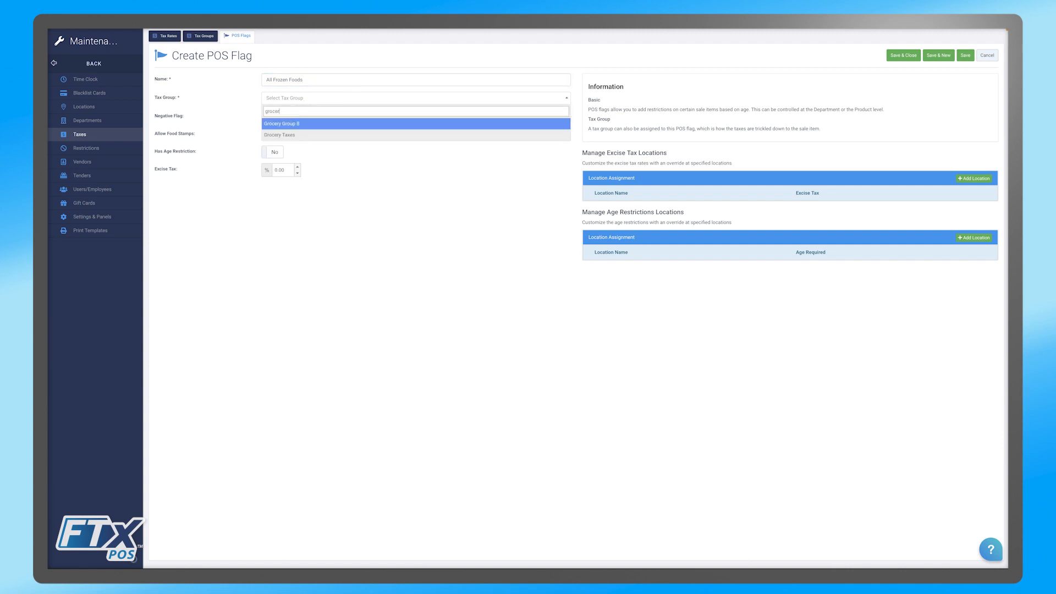
{"action": "left_click", "coordinate": [298, 124]}
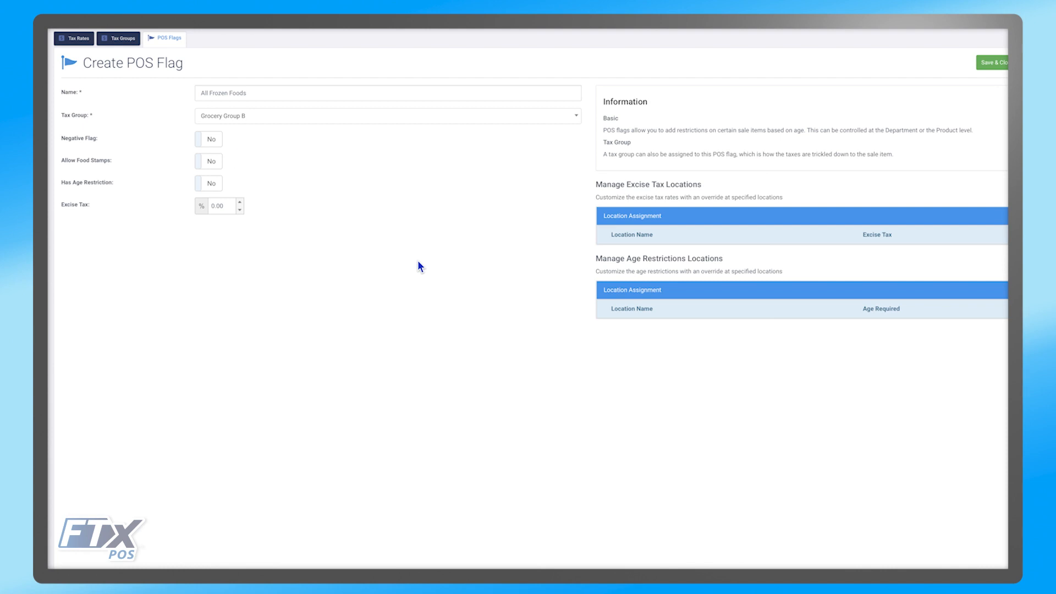
Enable the POS flag's age restriction with a required age of 21 and set its excise tax to 5%
{"action": "left_click", "coordinate": [217, 185]}
{"action": "double_click", "coordinate": [205, 206]}
{"action": "type", "text": "21"}
{"action": "left_click", "coordinate": [307, 203]}
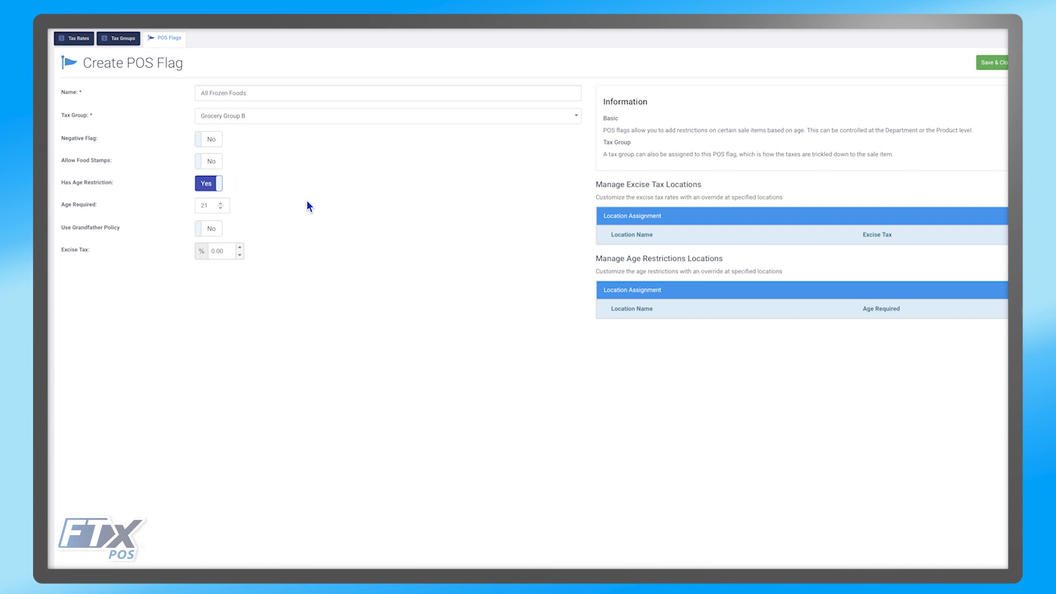
{"action": "left_click", "coordinate": [209, 251]}
{"action": "type", "text": "5"}
{"action": "left_click", "coordinate": [282, 274]}
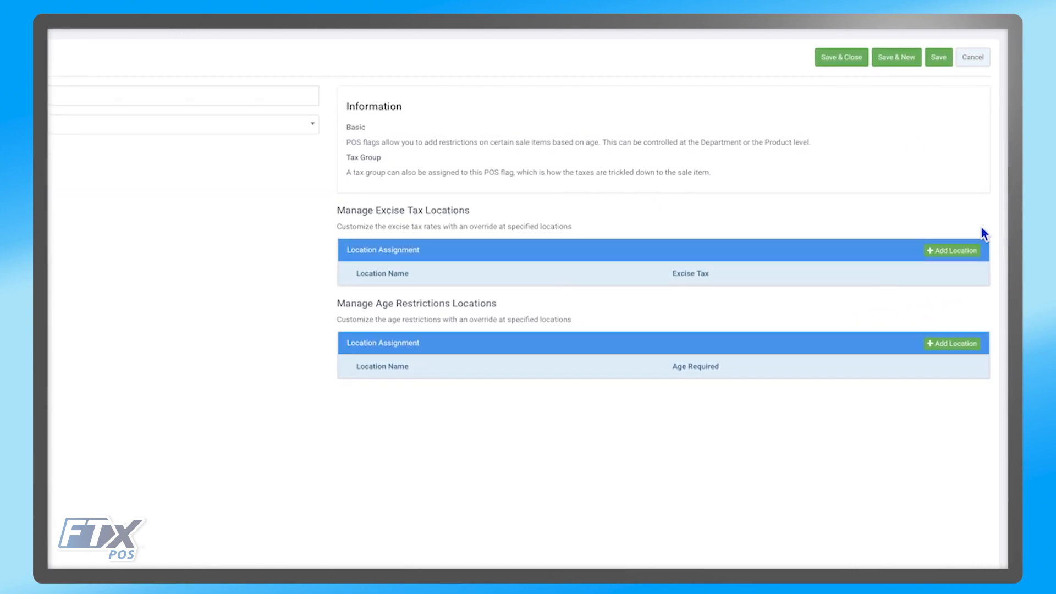
Add an excise tax location assignment for 2 - Middletown to the POS flag
{"action": "left_click", "coordinate": [967, 251]}
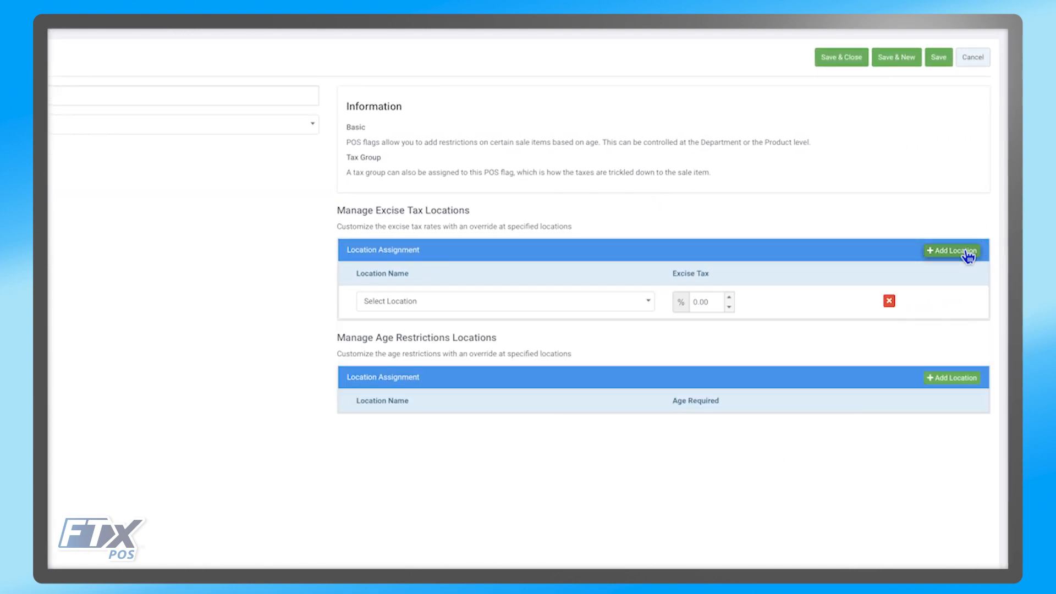
{"action": "left_click", "coordinate": [643, 303]}
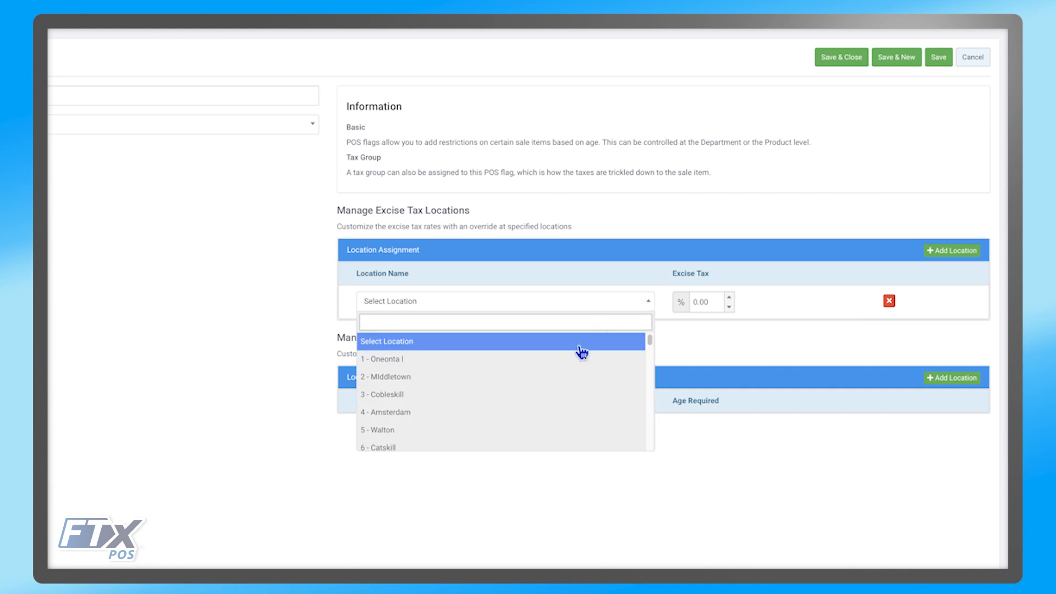
{"action": "left_click", "coordinate": [564, 379]}
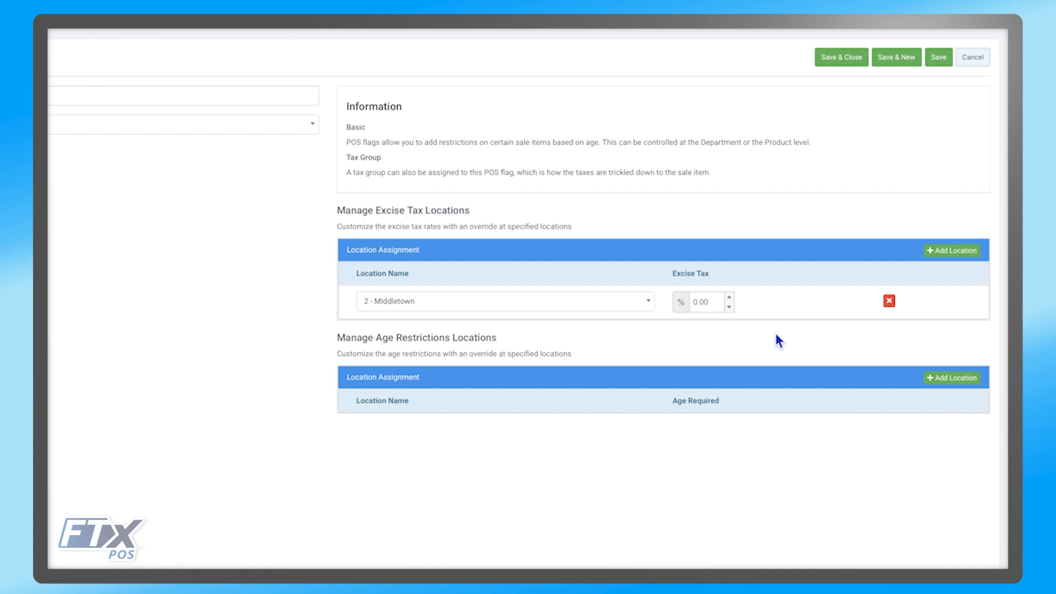
Add an age restriction location for 3 - Cobleskill with a required age of 21, and save the POS flag
{"action": "left_click", "coordinate": [947, 379]}
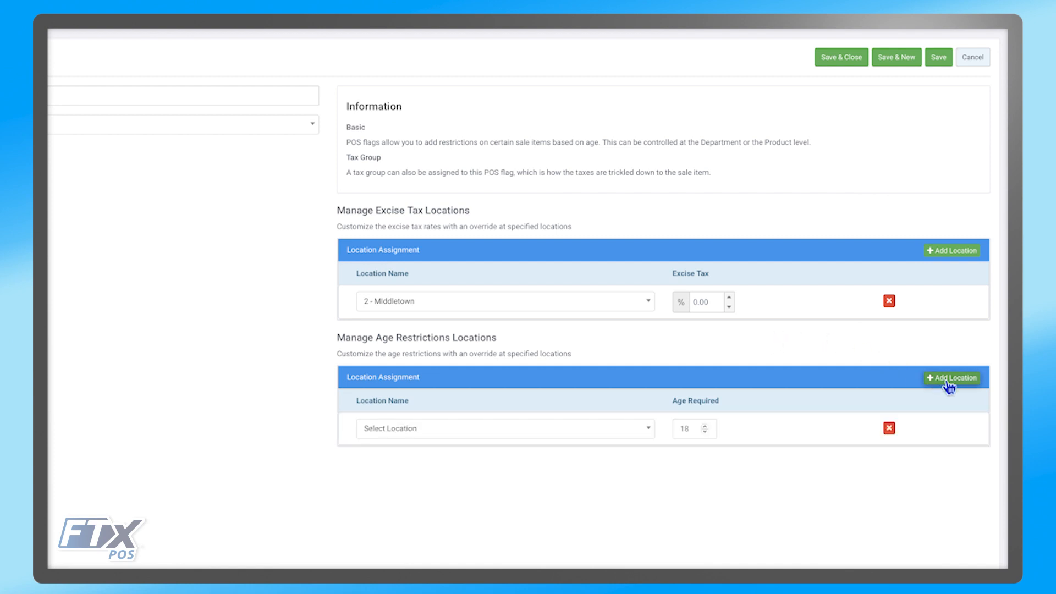
{"action": "left_click", "coordinate": [638, 429]}
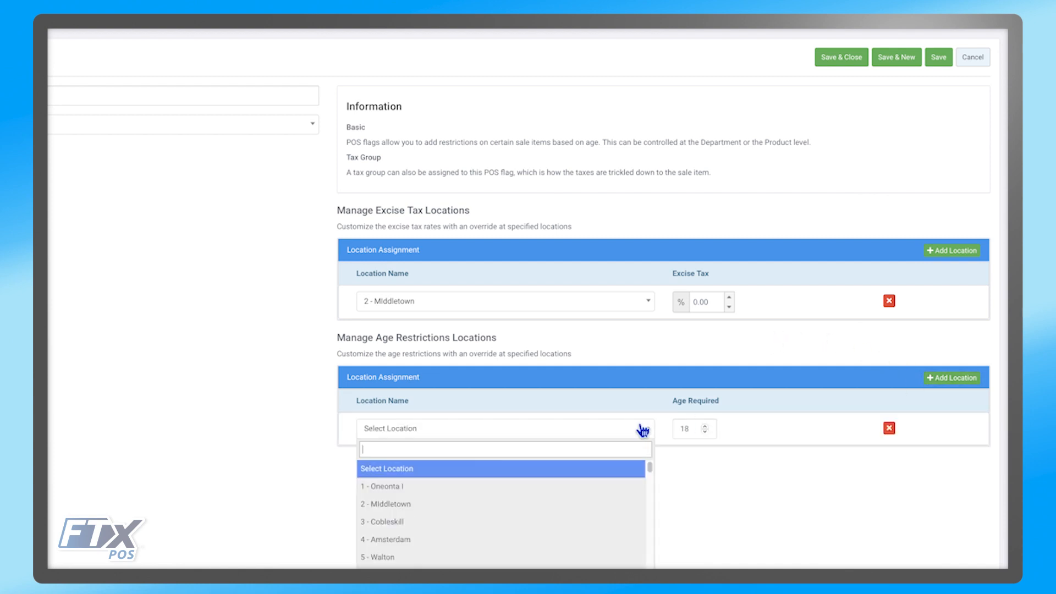
{"action": "left_click", "coordinate": [503, 522]}
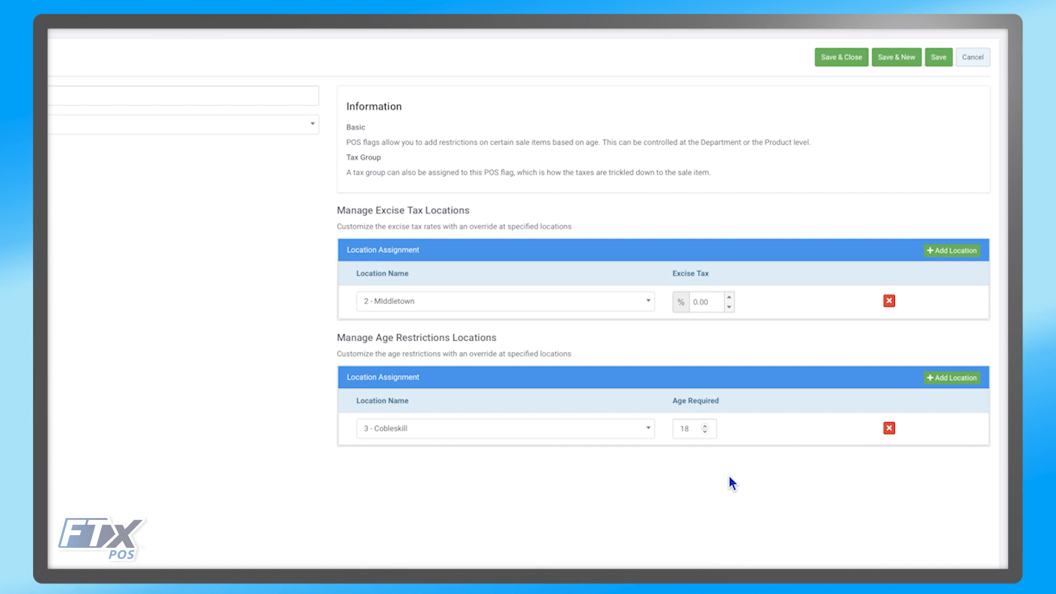
{"action": "left_click_drag", "start_coordinate": [691, 428], "coordinate": [678, 428]}
{"action": "type", "text": "21"}
{"action": "left_click", "coordinate": [724, 495]}
{"action": "left_click", "coordinate": [843, 61]}
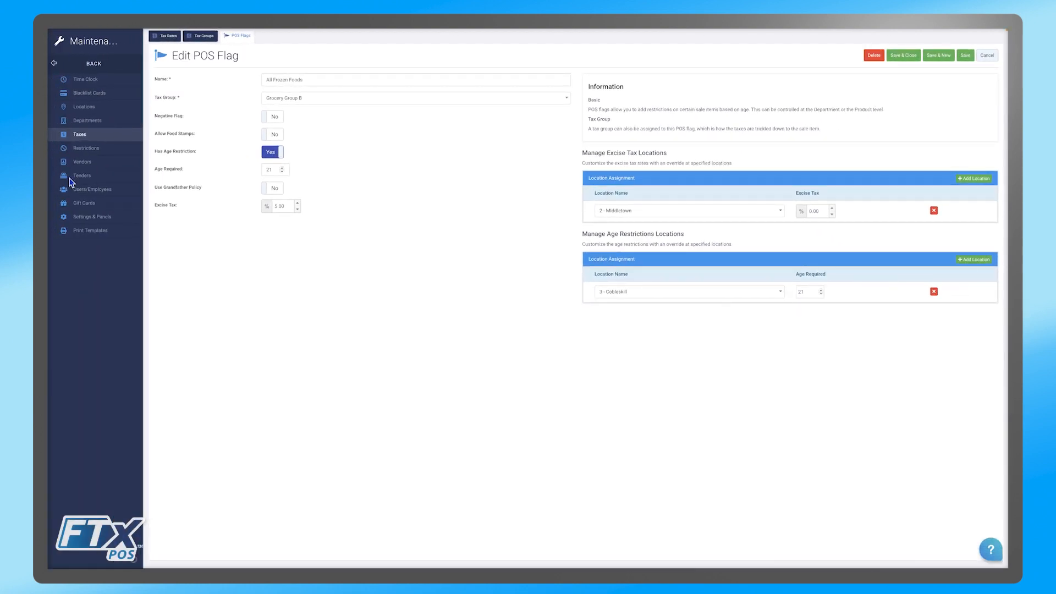
Set the POS flag in the GROCERY department's options to All Frozen Foods
{"action": "left_click", "coordinate": [95, 124]}
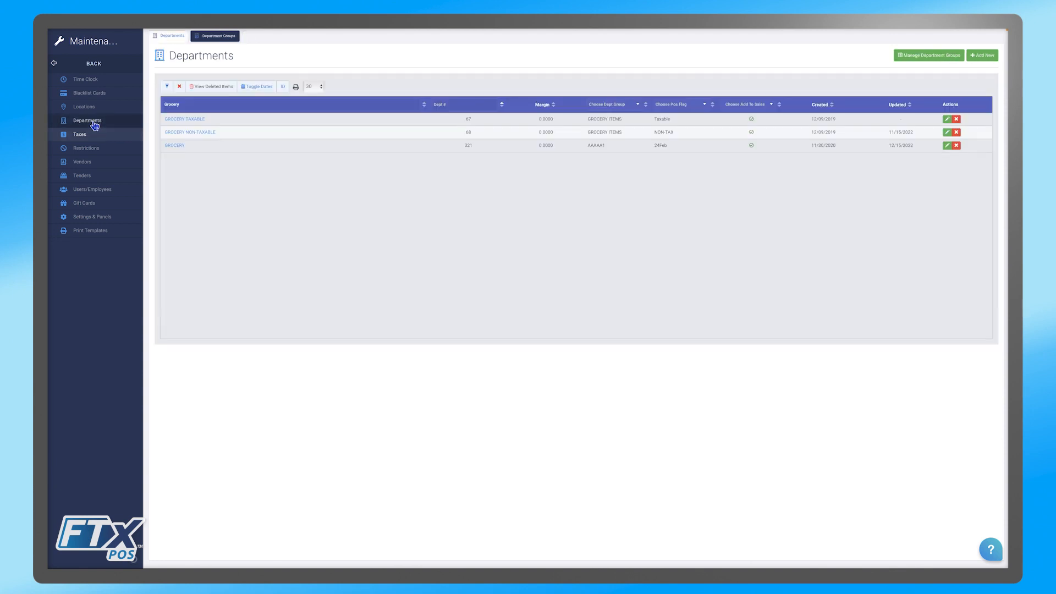
{"action": "left_click", "coordinate": [176, 146]}
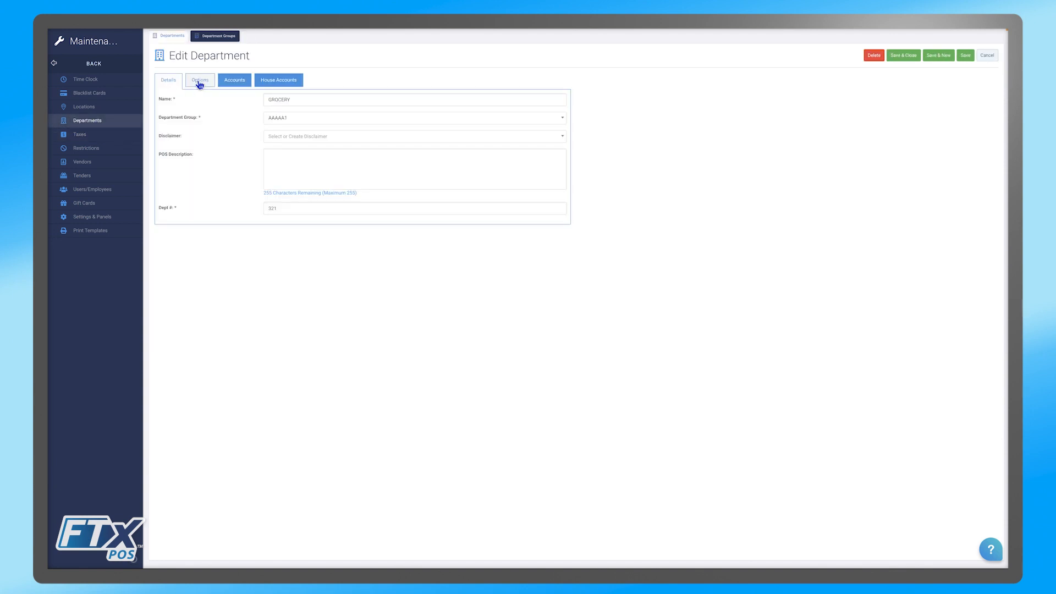
{"action": "left_click", "coordinate": [198, 81]}
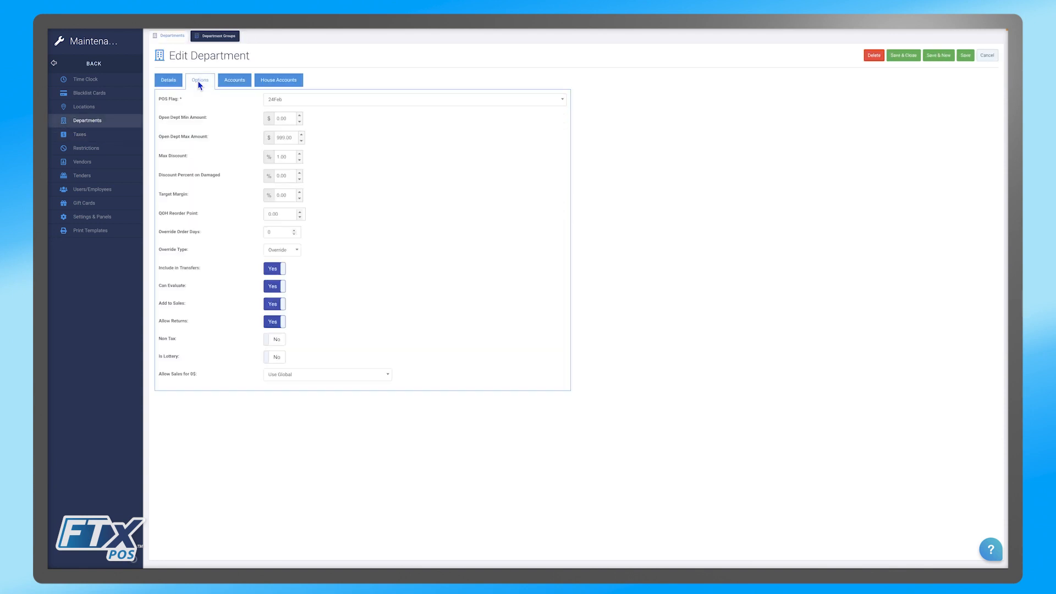
{"action": "left_click", "coordinate": [279, 103]}
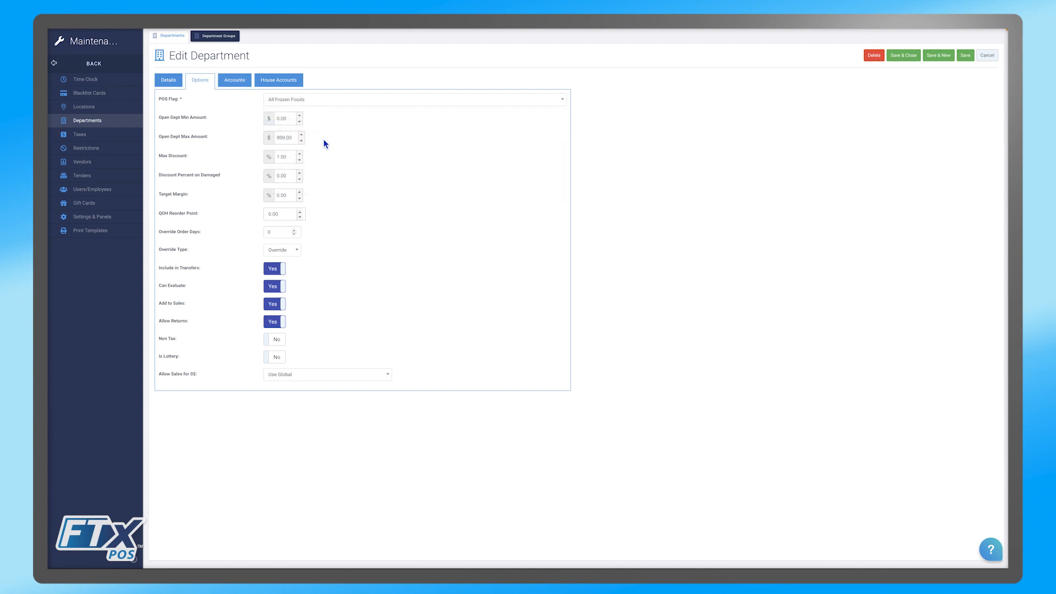